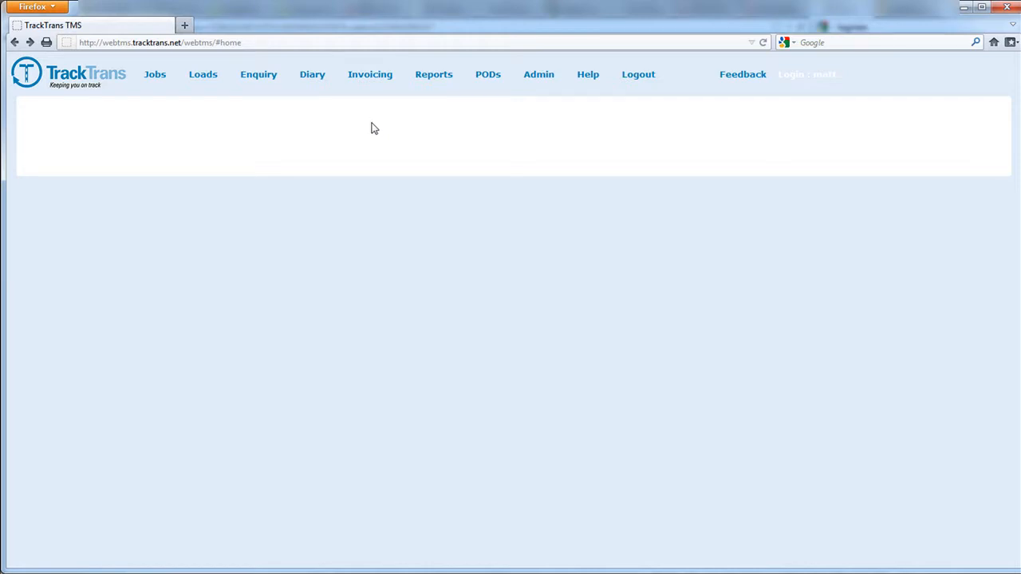
# Start a new invoice preview report with the report-to date set to 20/01/2012.
pyautogui.moveTo(390, 83)
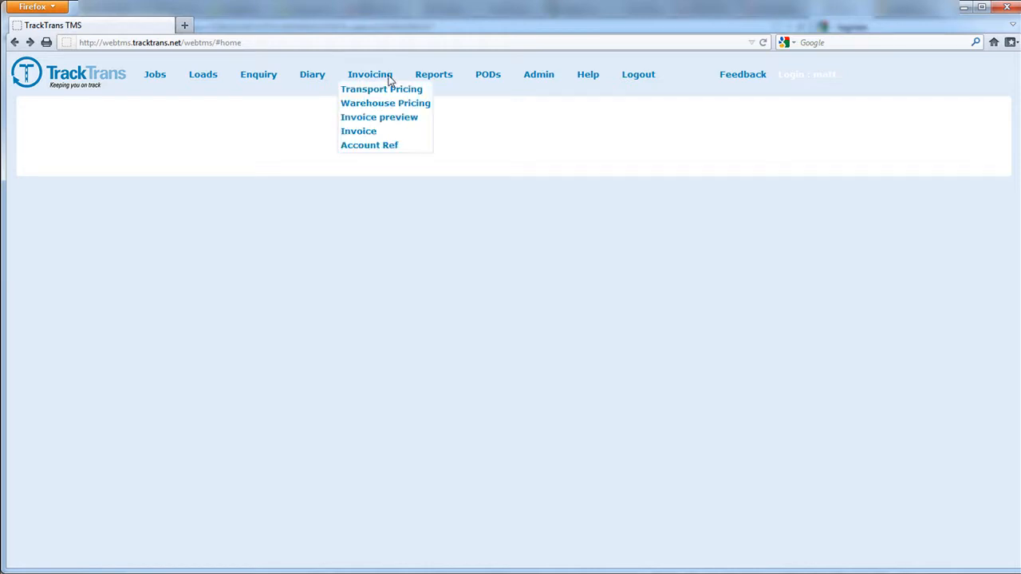
pyautogui.click(424, 116)
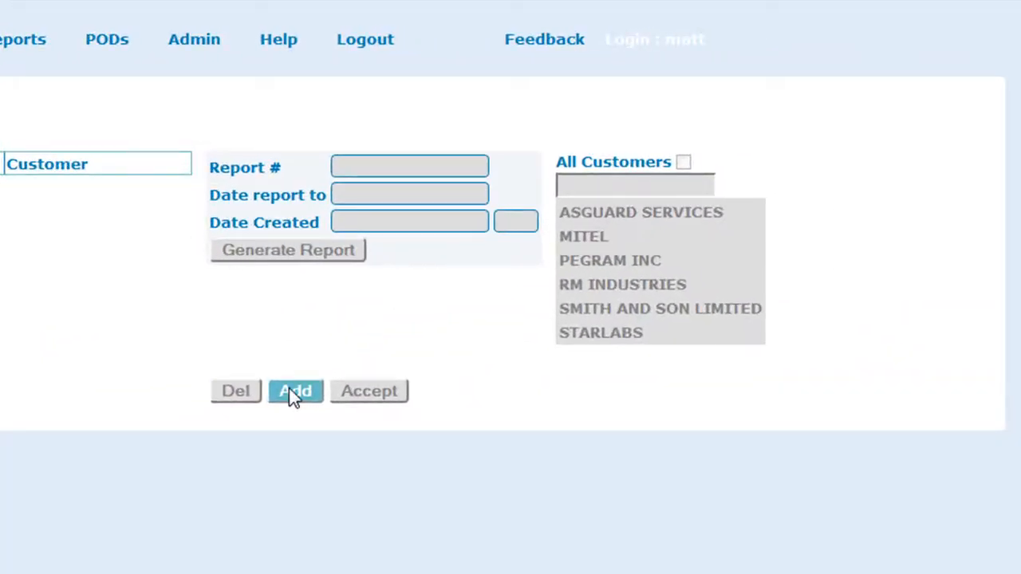
pyautogui.click(291, 391)
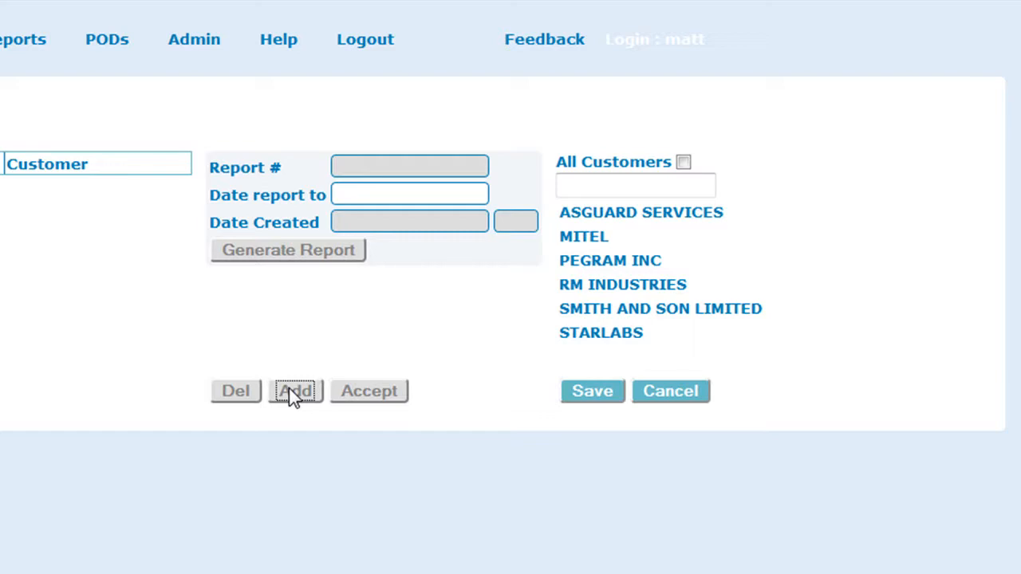
pyautogui.click(413, 194)
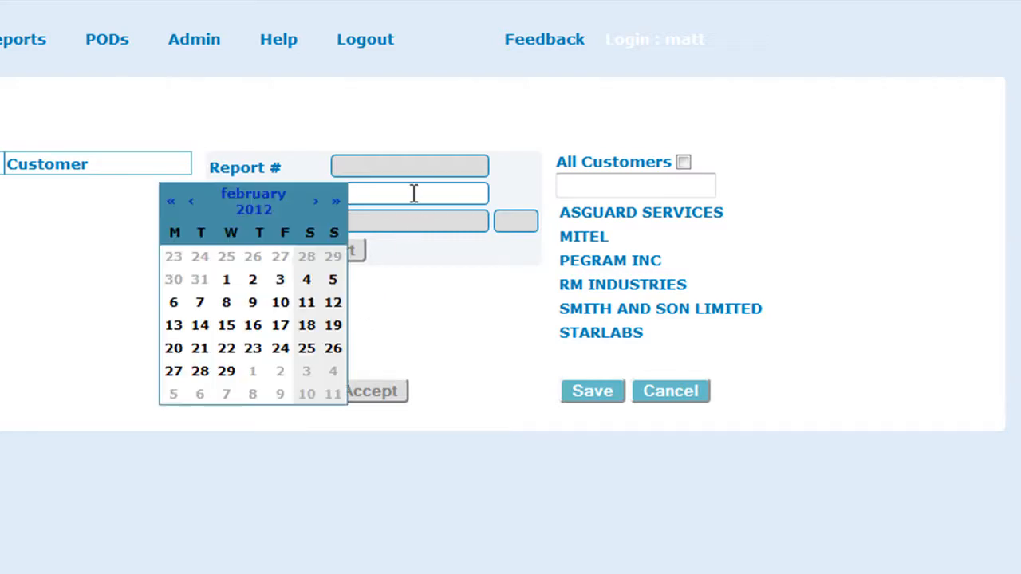
pyautogui.click(189, 205)
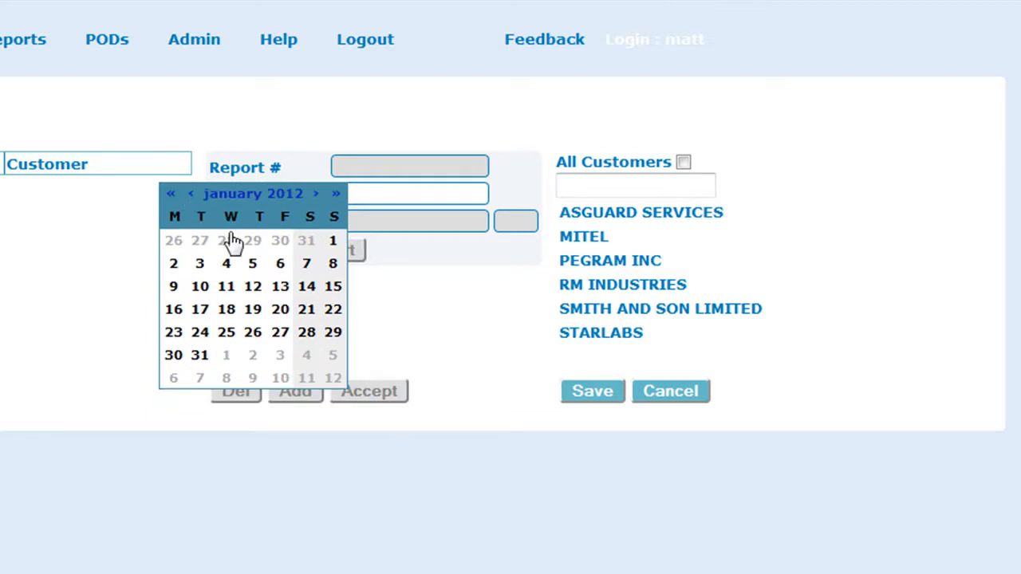
pyautogui.click(281, 311)
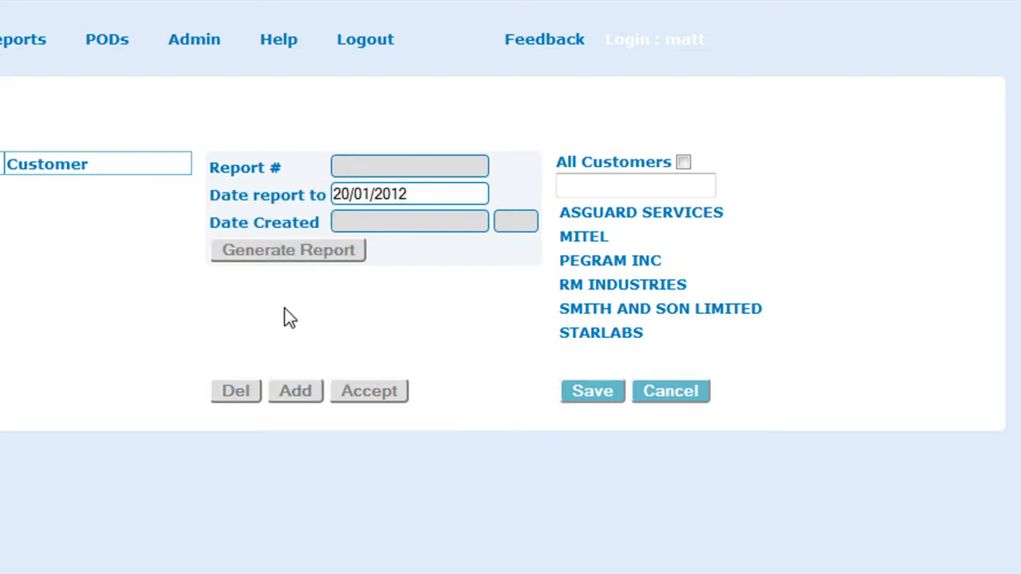
pyautogui.click(594, 309)
pyautogui.keyDown('ctrl'); pyautogui.click(614, 335); pyautogui.keyUp('ctrl')
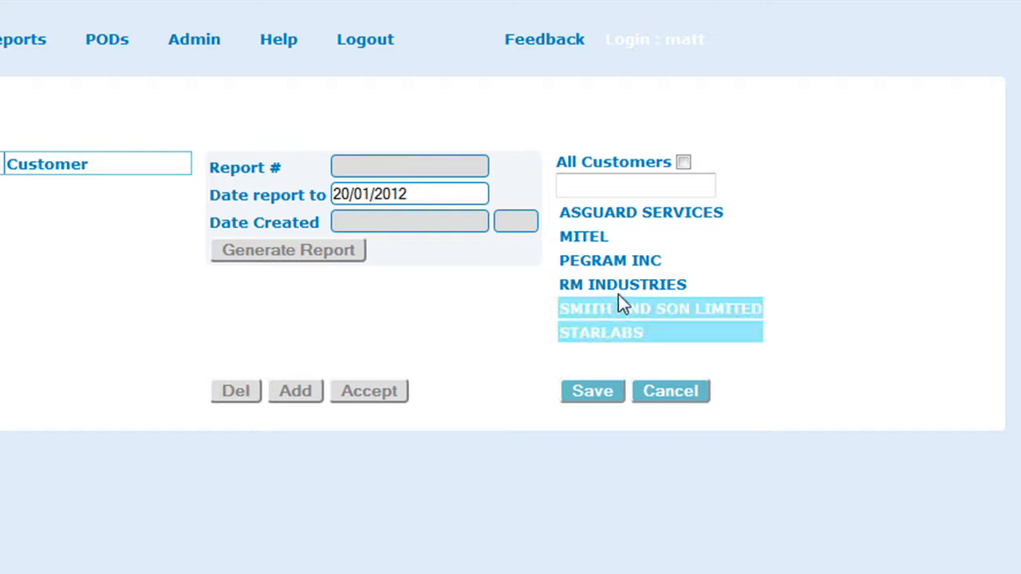
pyautogui.keyDown('ctrl'); pyautogui.click(623, 288); pyautogui.keyUp('ctrl')
# Include all customers in the new invoice preview report and save it.
pyautogui.click(685, 163)
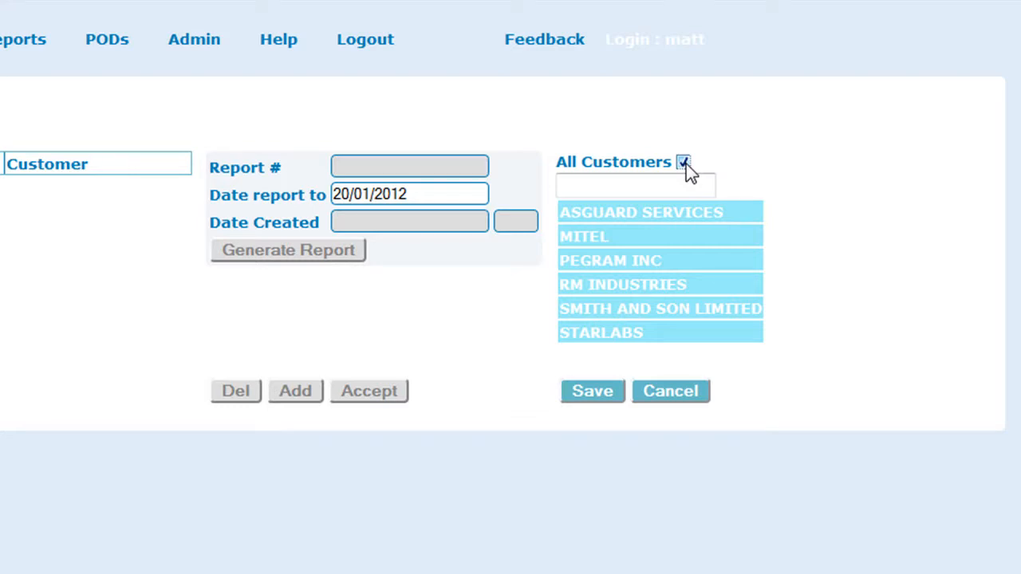
pyautogui.click(618, 391)
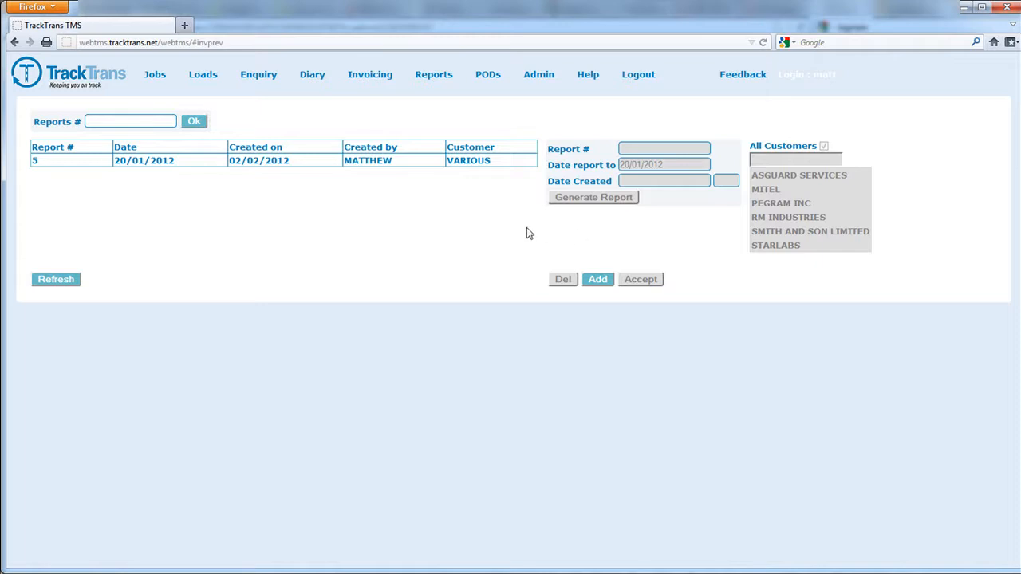
# Generate the document for invoice preview report 5, review its job charges and customer totals, and close it.
pyautogui.click(495, 162)
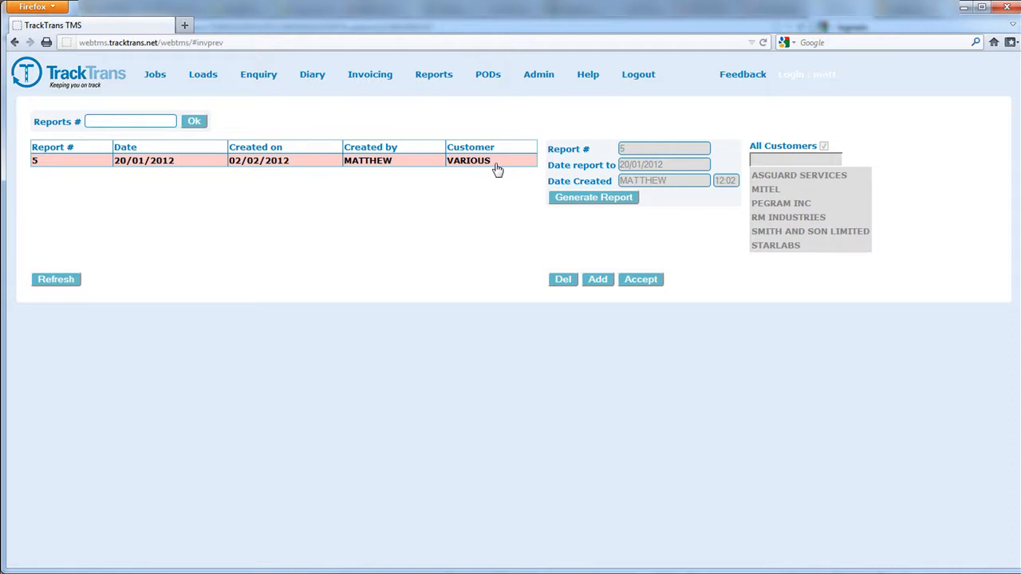
pyautogui.click(560, 199)
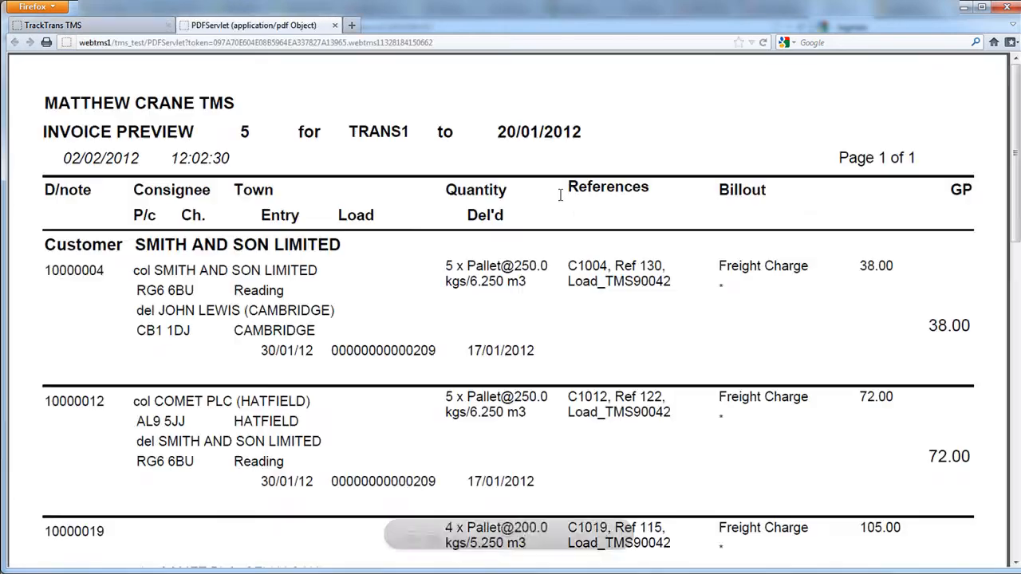
pyautogui.scroll(-5, 599, 195)
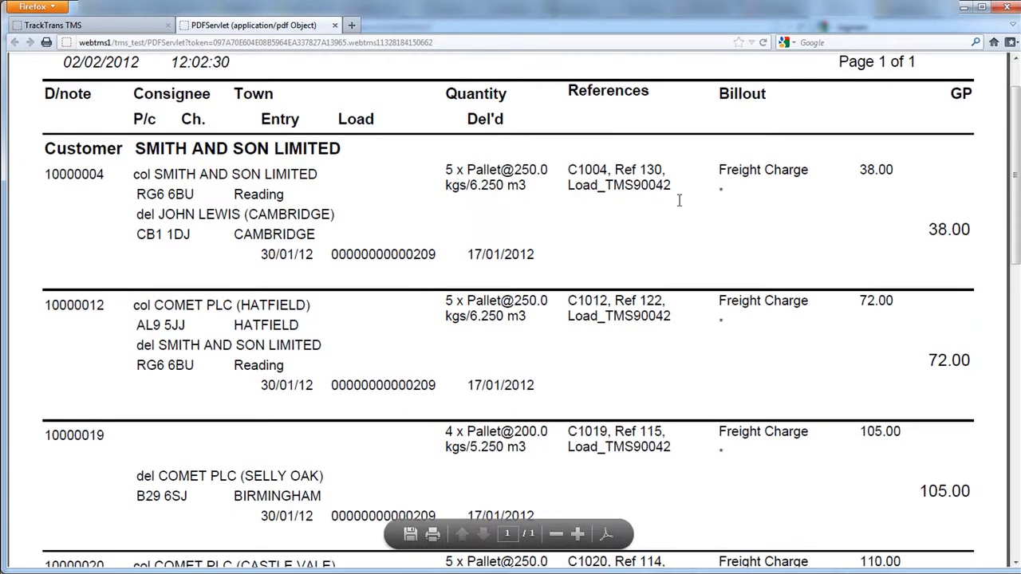
pyautogui.scroll(-3, 680, 200)
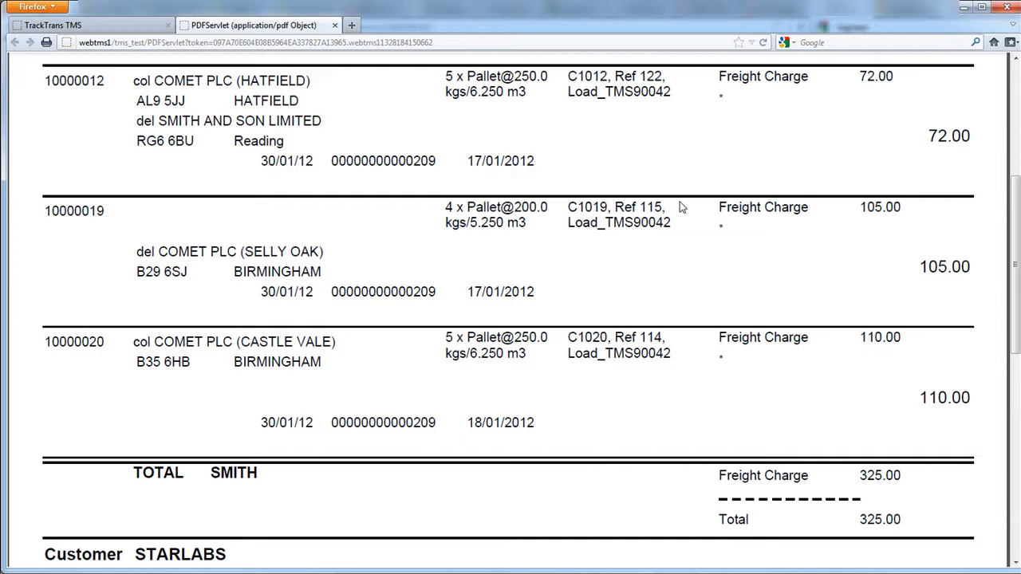
pyautogui.scroll(-5, 679, 207)
pyautogui.scroll(-2, 680, 208)
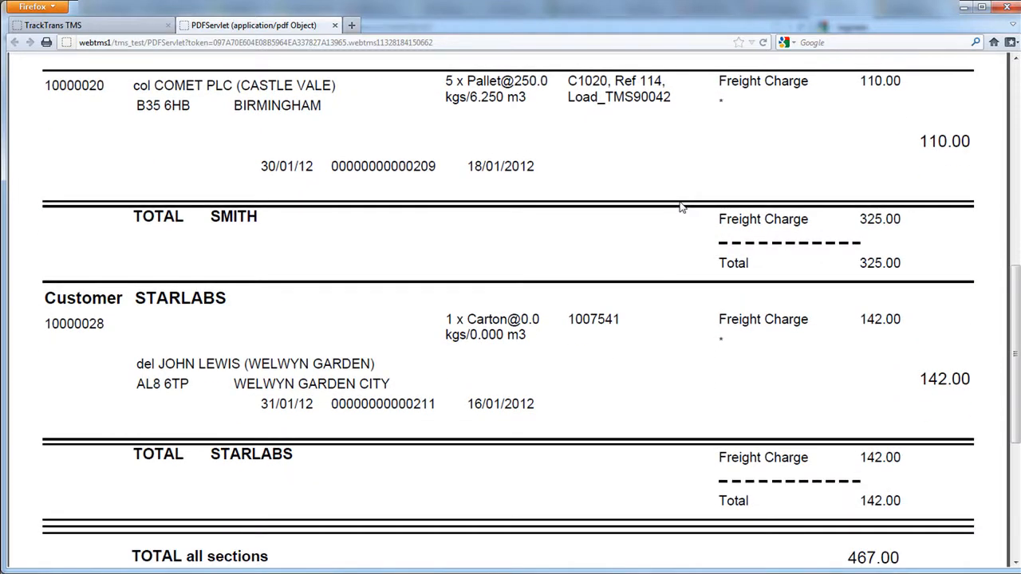
pyautogui.scroll(6, 680, 207)
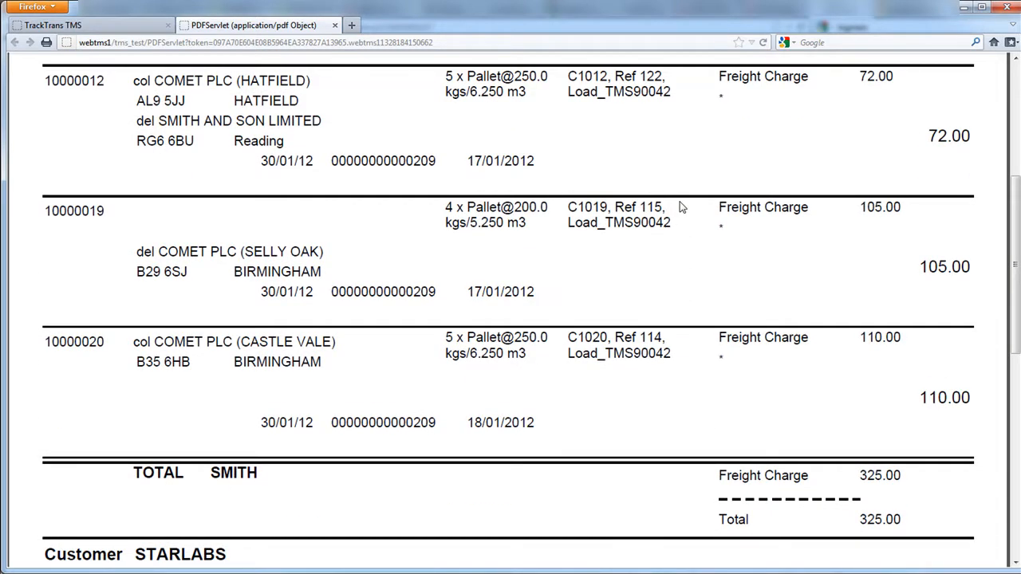
pyautogui.click(335, 26)
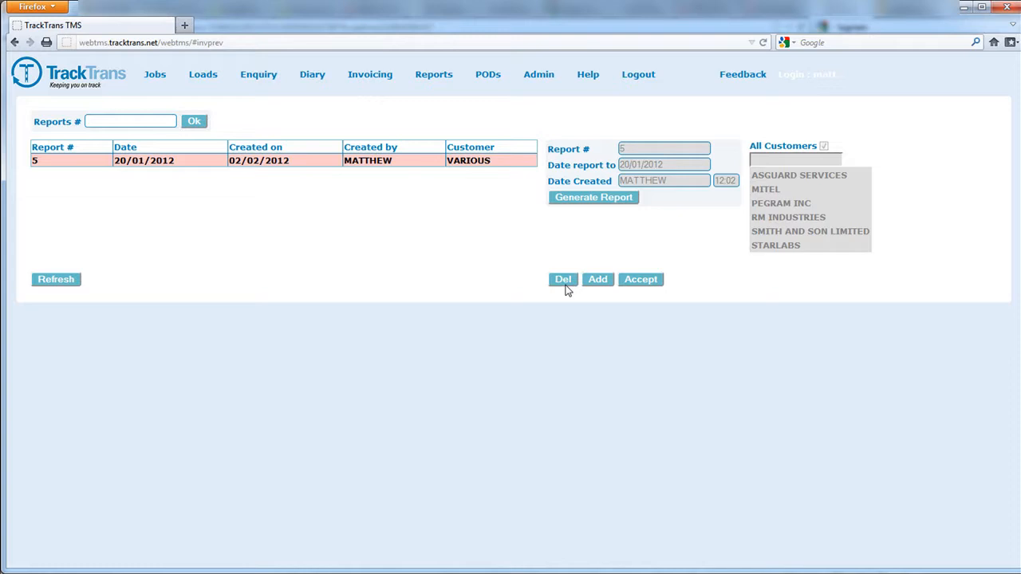
# Accept invoice preview report 5 as correct.
pyautogui.click(658, 280)
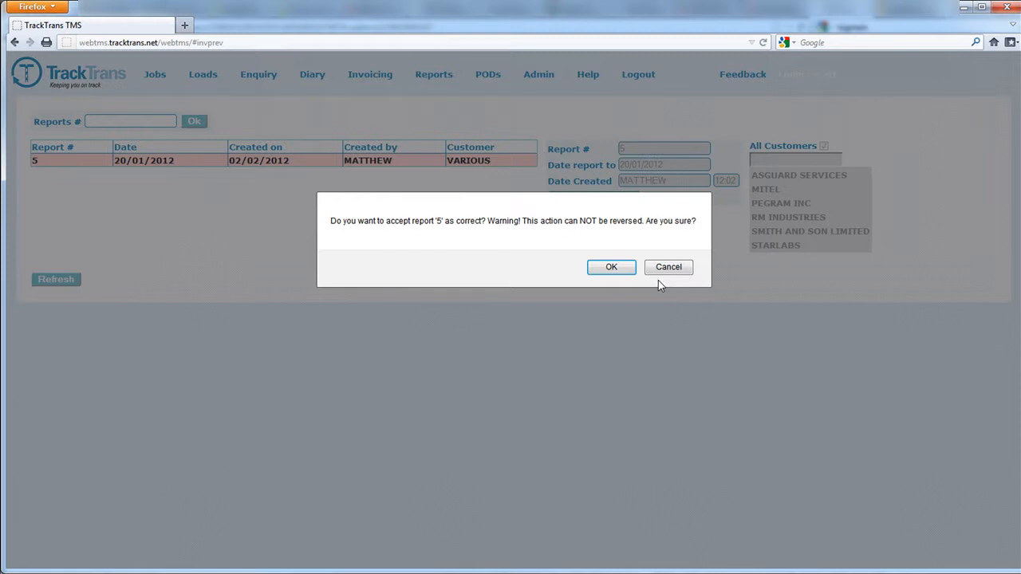
pyautogui.click(615, 269)
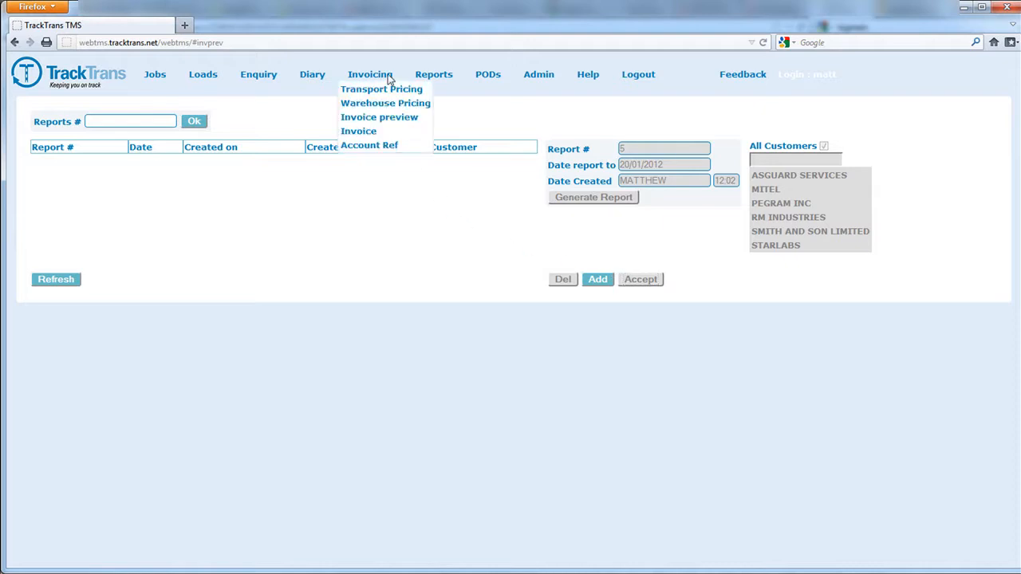
pyautogui.moveTo(424, 86)
pyautogui.moveTo(387, 77)
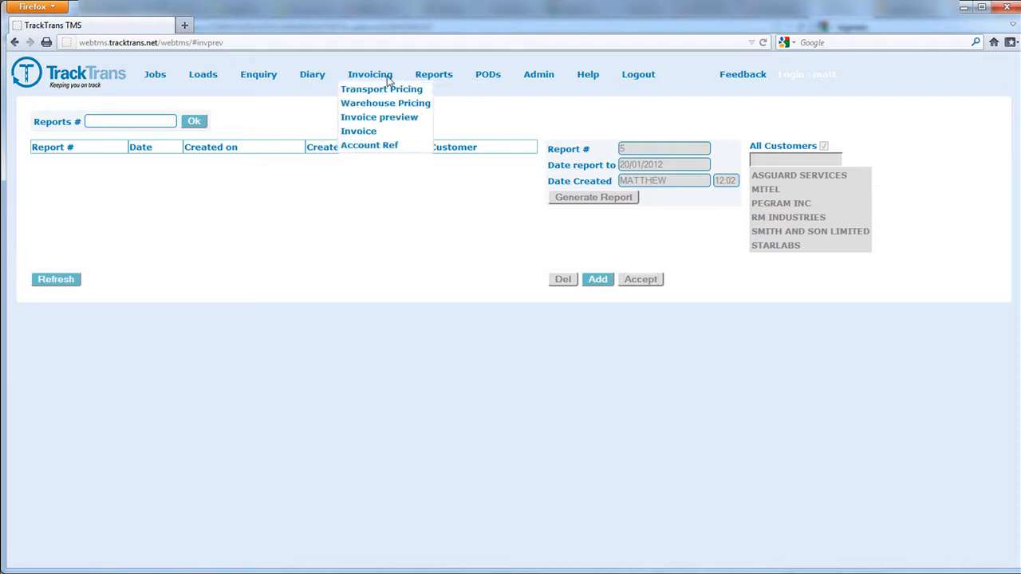
pyautogui.click(426, 92)
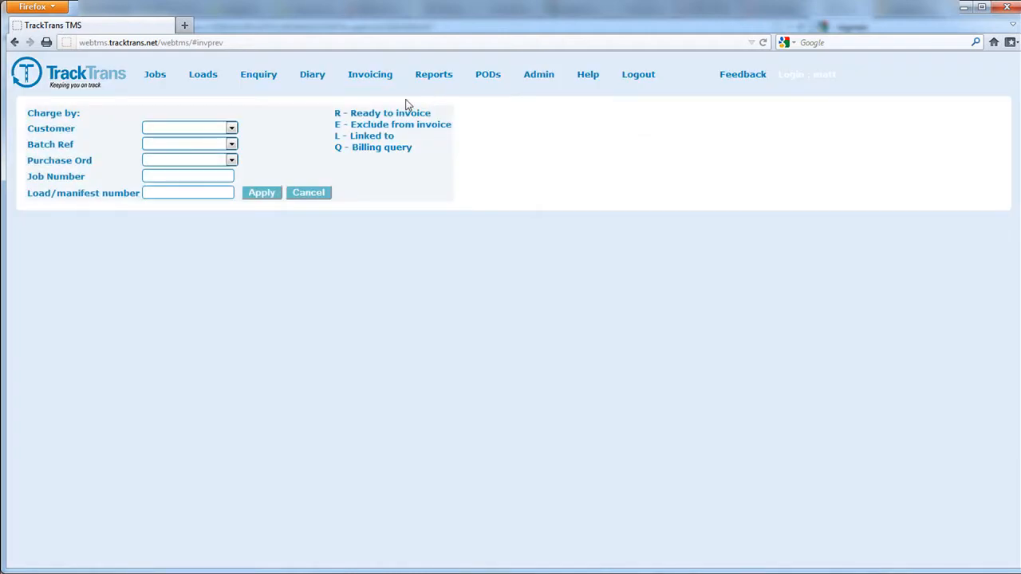
pyautogui.click(230, 129)
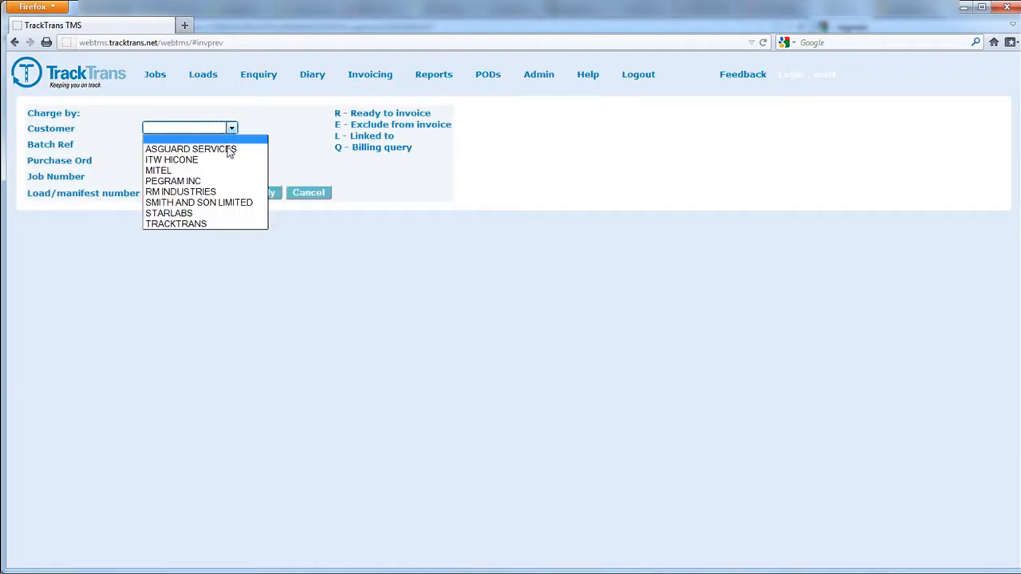
pyautogui.click(230, 159)
pyautogui.click(232, 145)
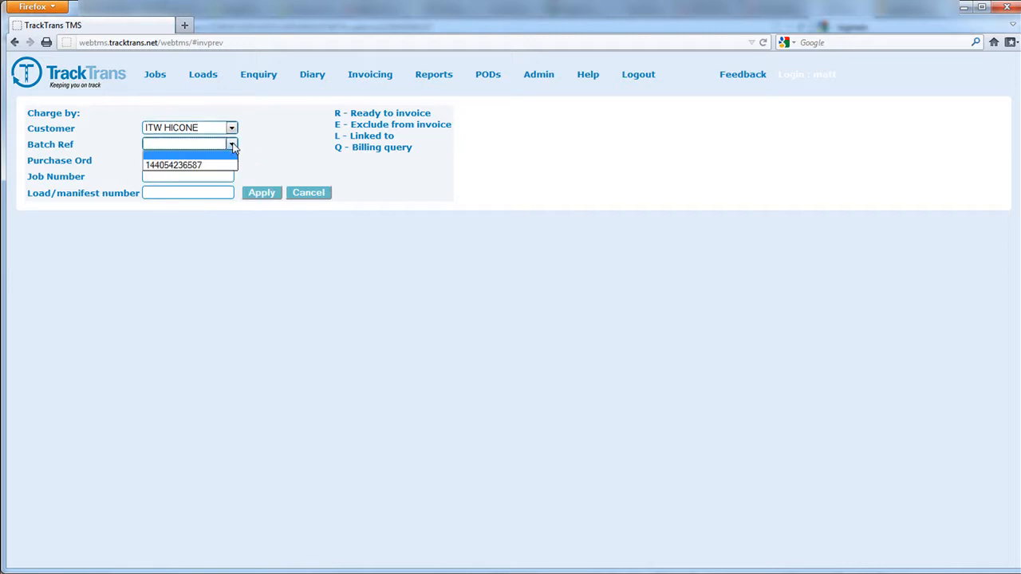
pyautogui.click(229, 167)
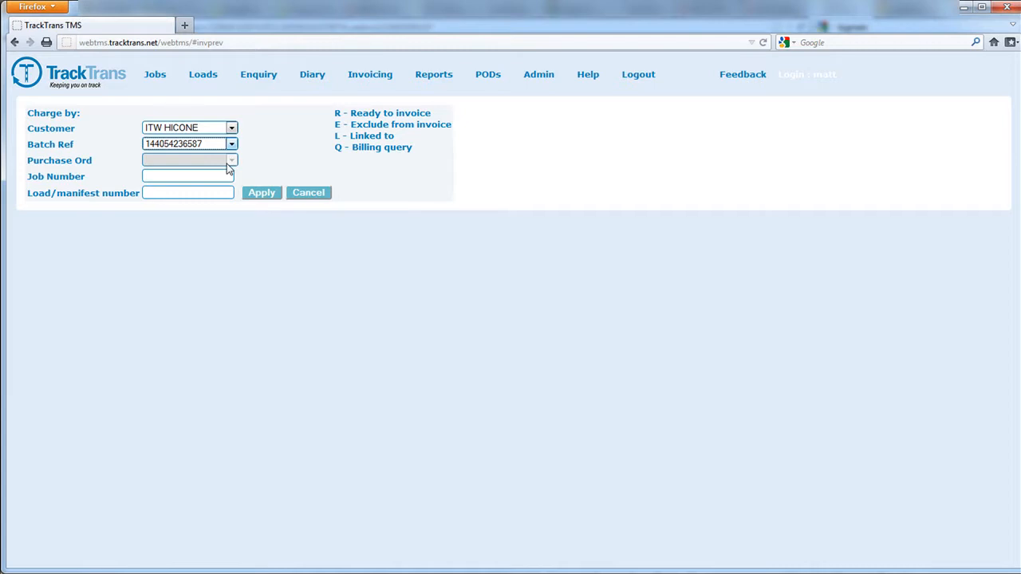
pyautogui.click(261, 193)
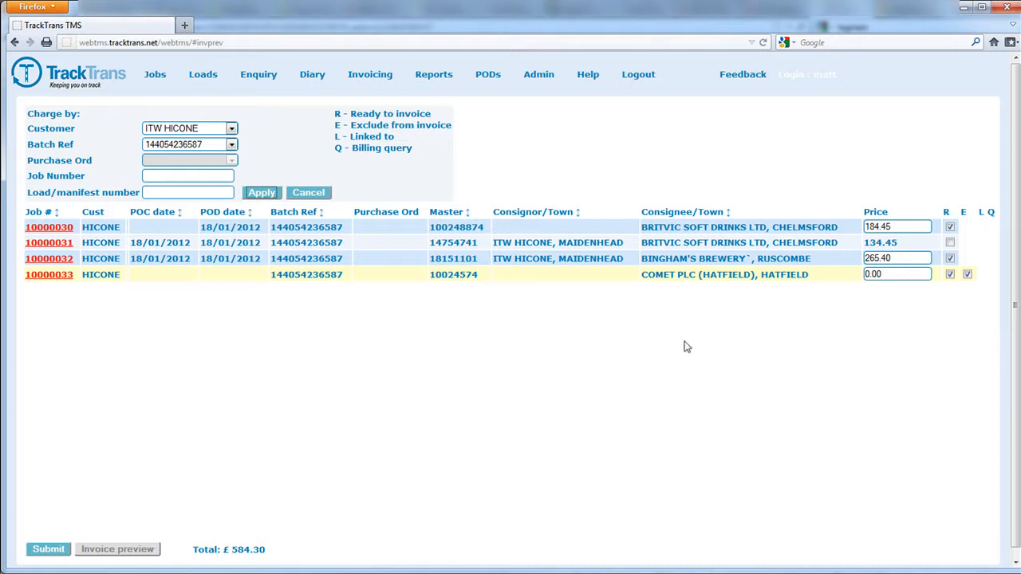
# Mark the 134.45 Britvic Soft Drinks job as ready to invoice, submit the pricing and create the batch's invoice preview.
pyautogui.click(950, 242)
pyautogui.click(63, 552)
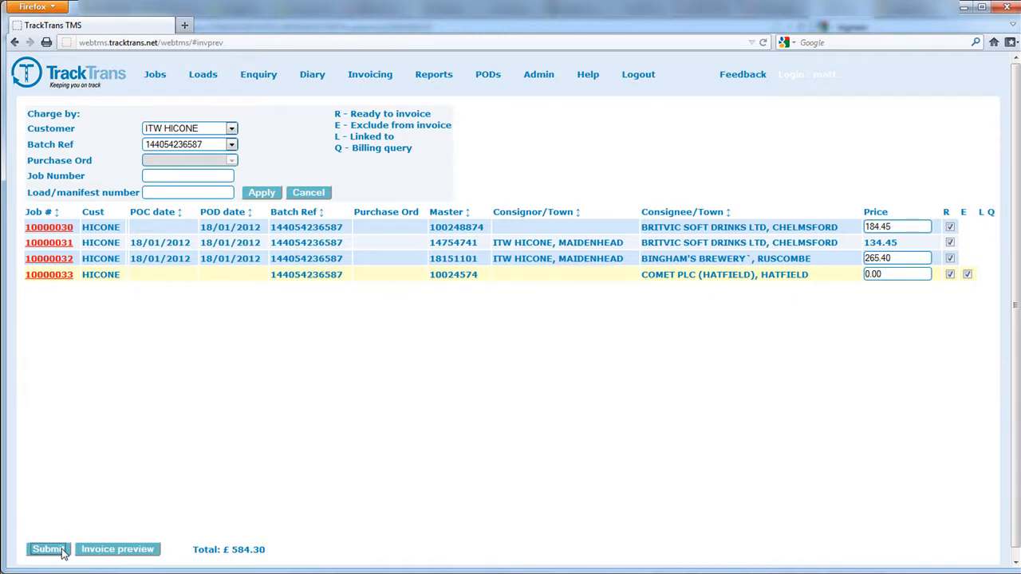
pyautogui.click(102, 550)
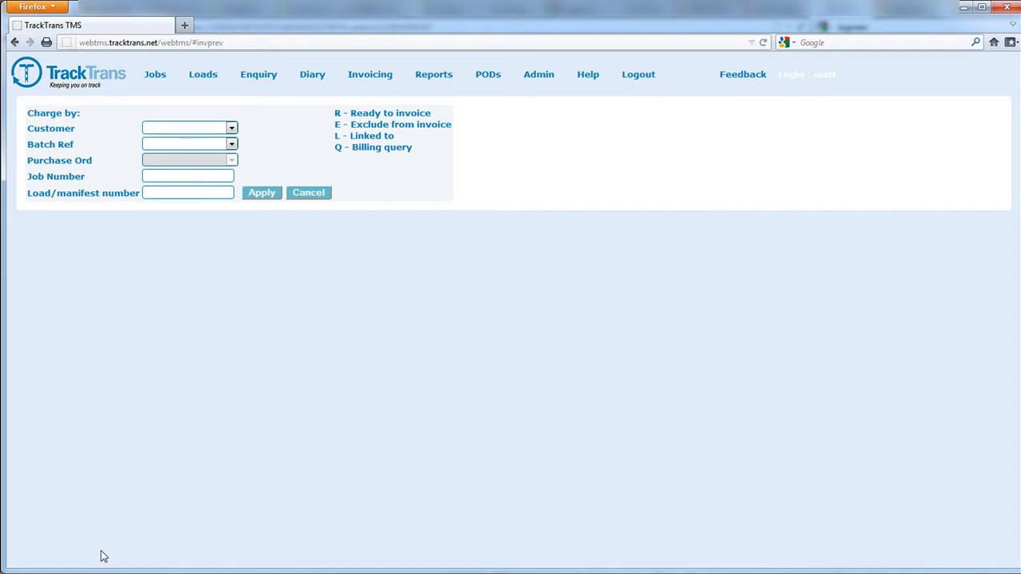
# Generate the document for ITW HICONE invoice preview report 6, review its job charges and total, and close it.
pyautogui.moveTo(395, 78)
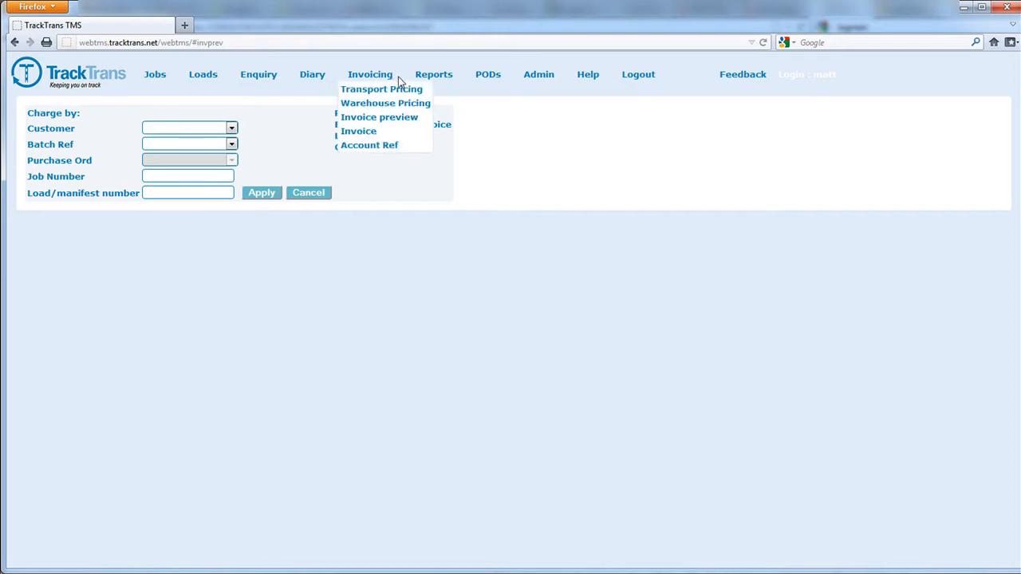
pyautogui.click(395, 116)
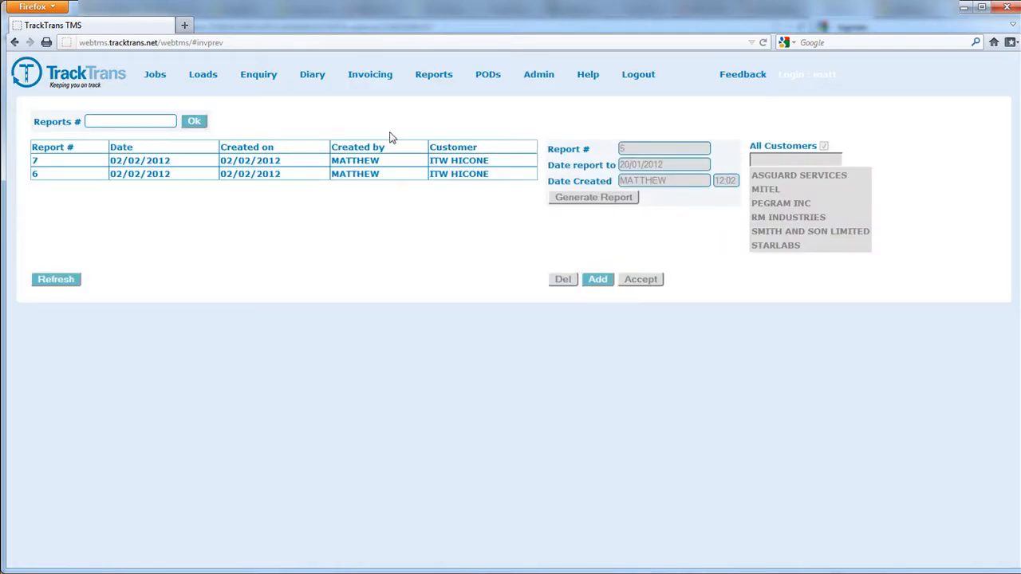
pyautogui.click(387, 177)
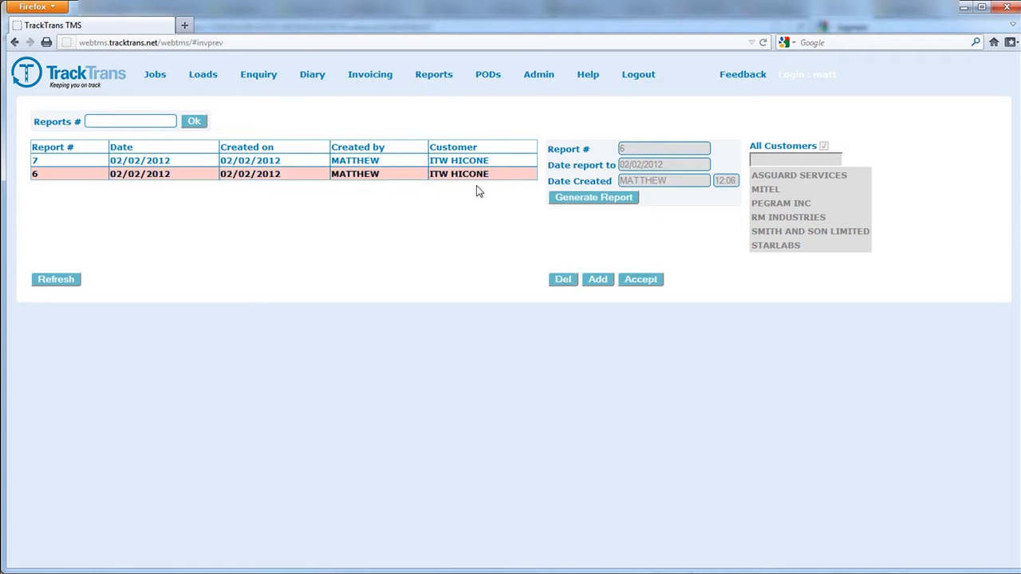
pyautogui.click(557, 199)
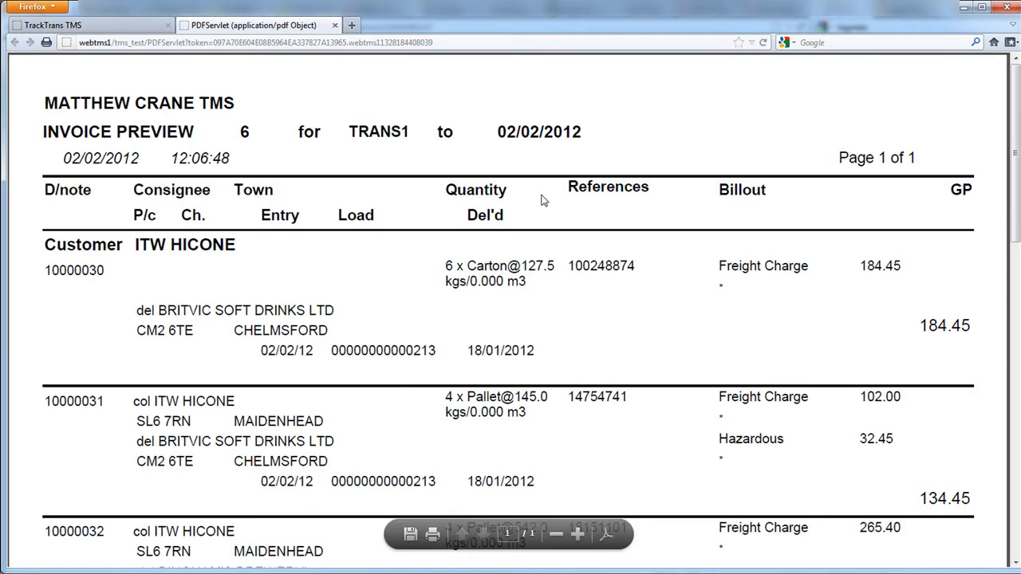
pyautogui.scroll(-2, 509, 194)
pyautogui.scroll(-2, 509, 194)
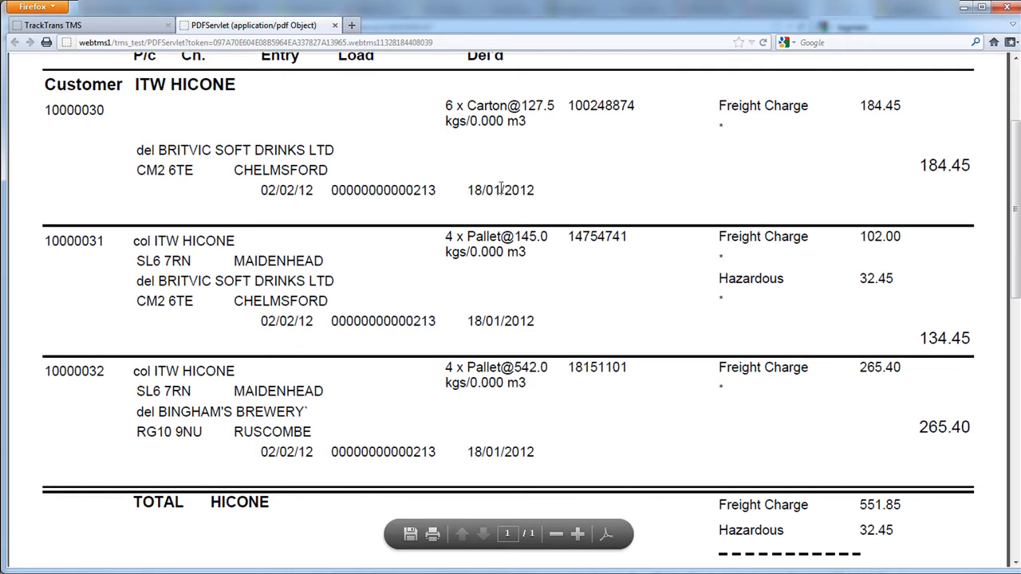
pyautogui.scroll(-3, 501, 192)
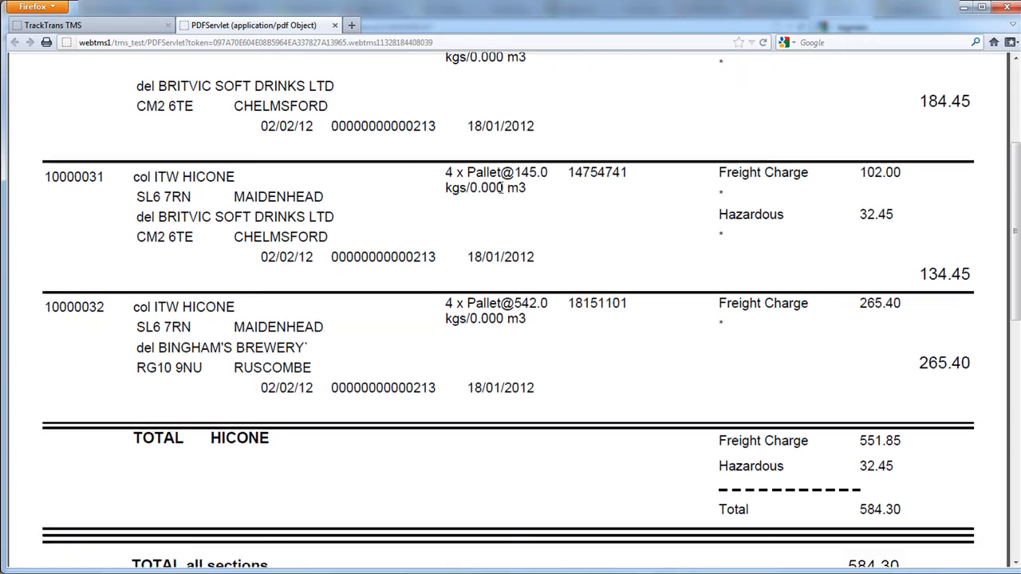
pyautogui.click(335, 25)
# Generate the document for ITW HICONE invoice preview report 7, review its contents, and close it.
pyautogui.click(351, 160)
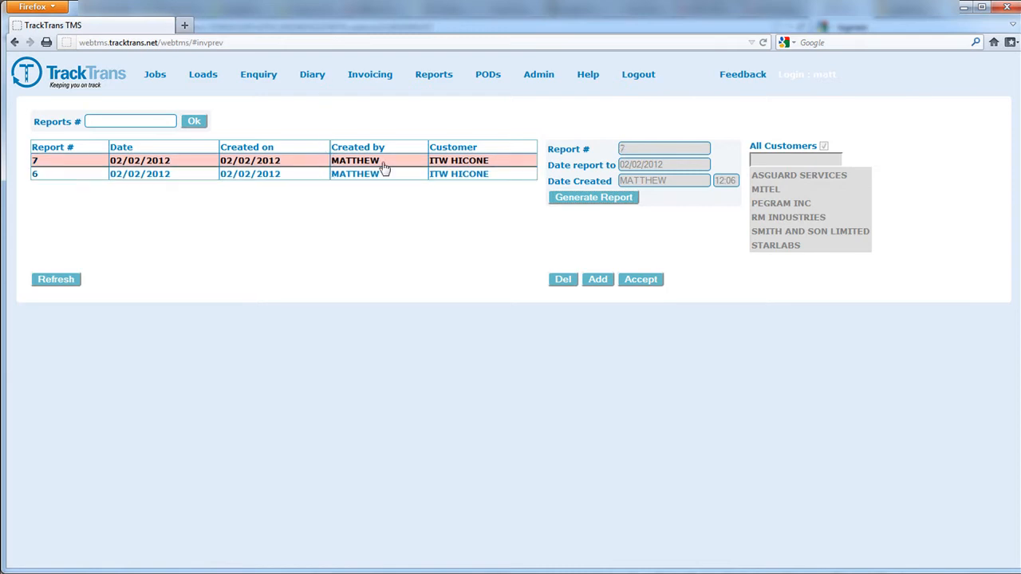
pyautogui.click(567, 198)
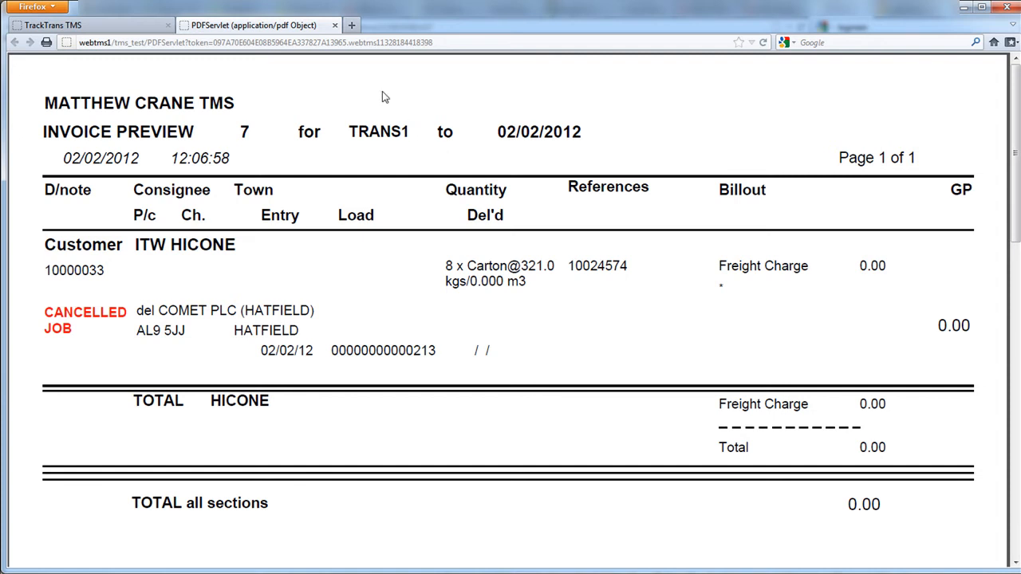
pyautogui.click(338, 26)
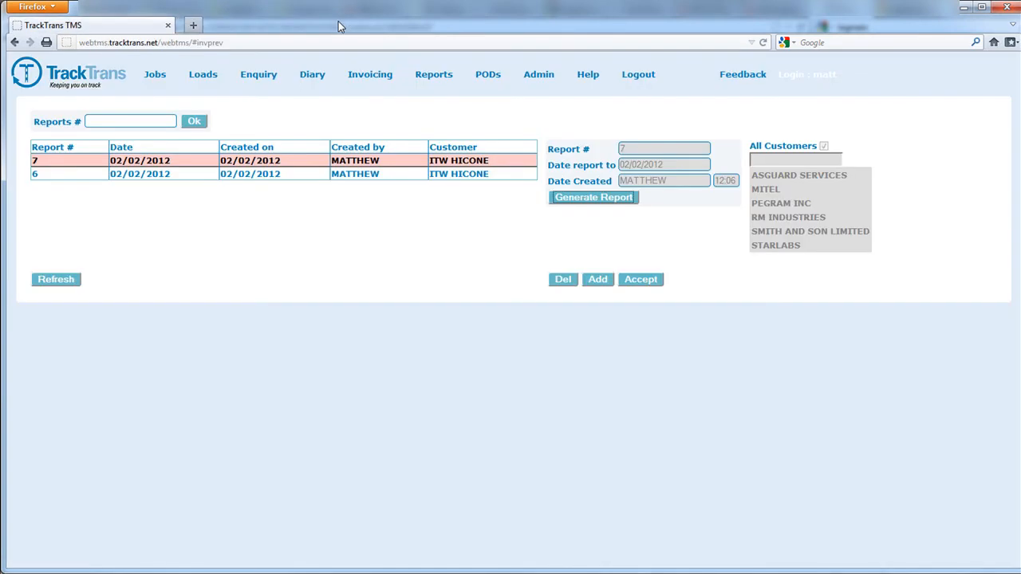